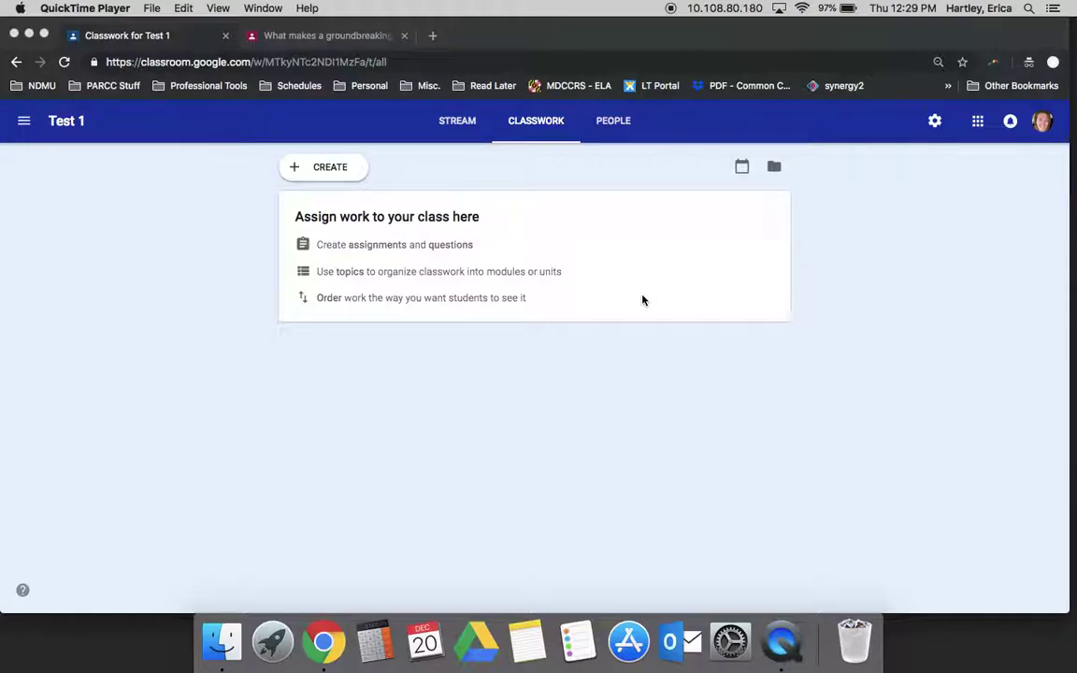
- Start a new question asking 'What was the theme of this poem?'
left_click(308, 178)
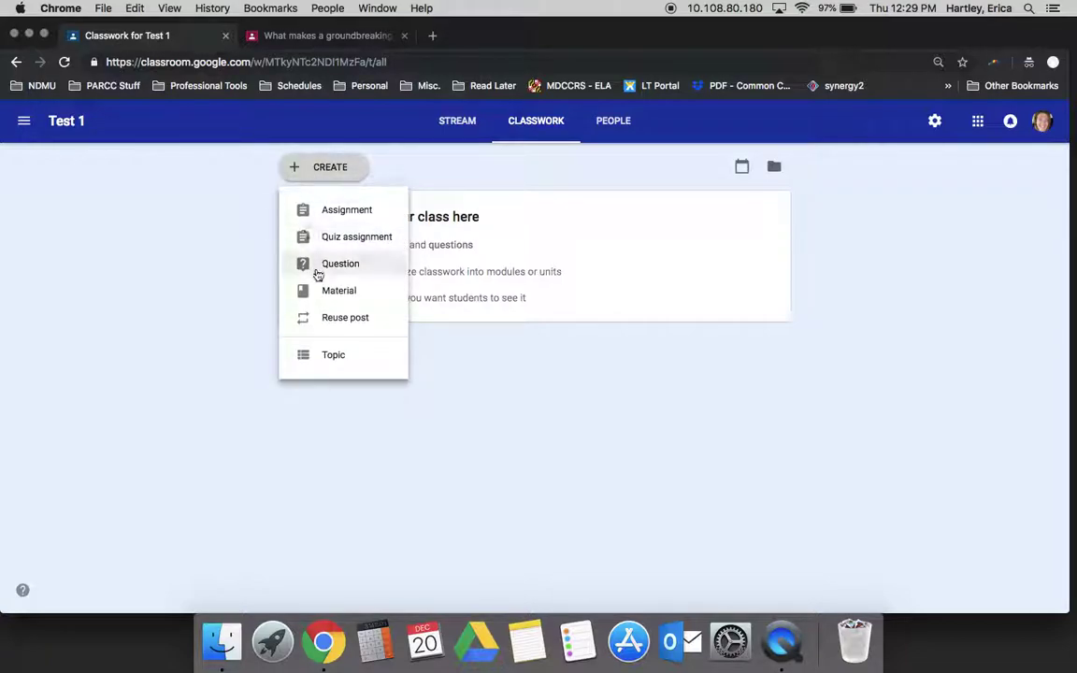
left_click(319, 268)
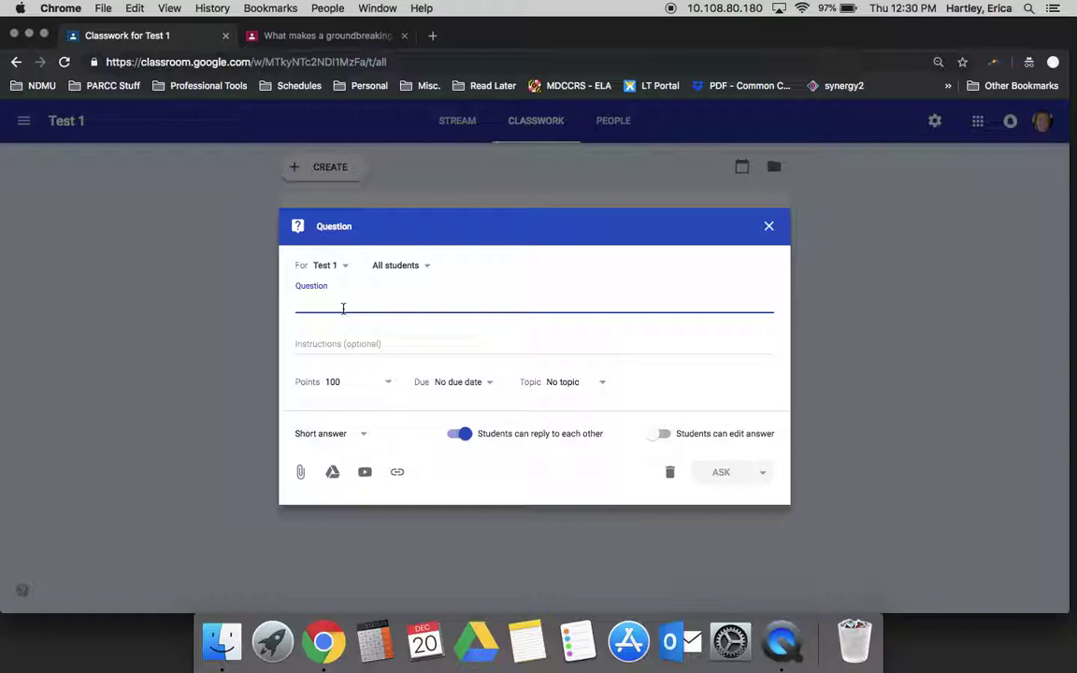
type("What was the ")
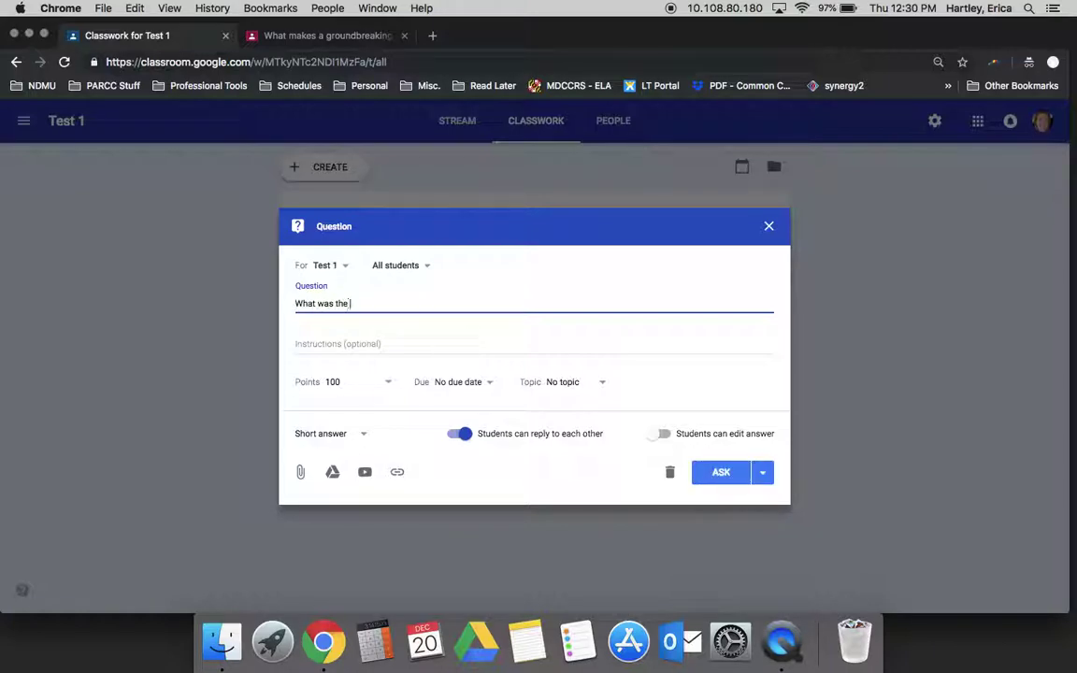
type("theme of this poem?")
left_click(301, 348)
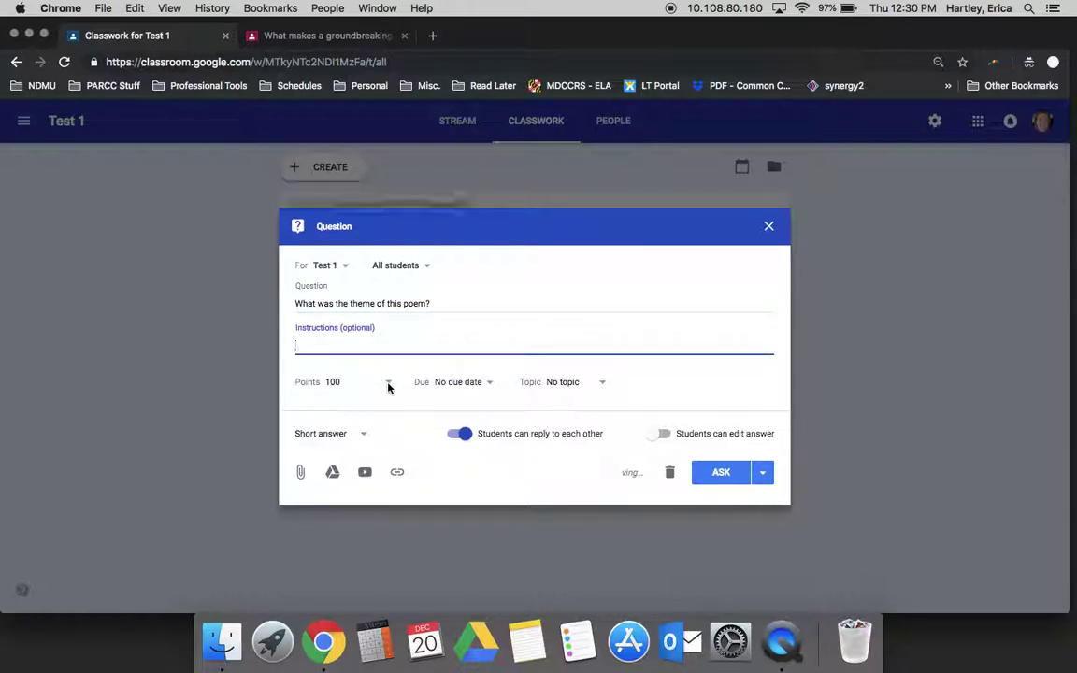
- Set the question's points to Ungraded and leave it without a due date
left_click(354, 383)
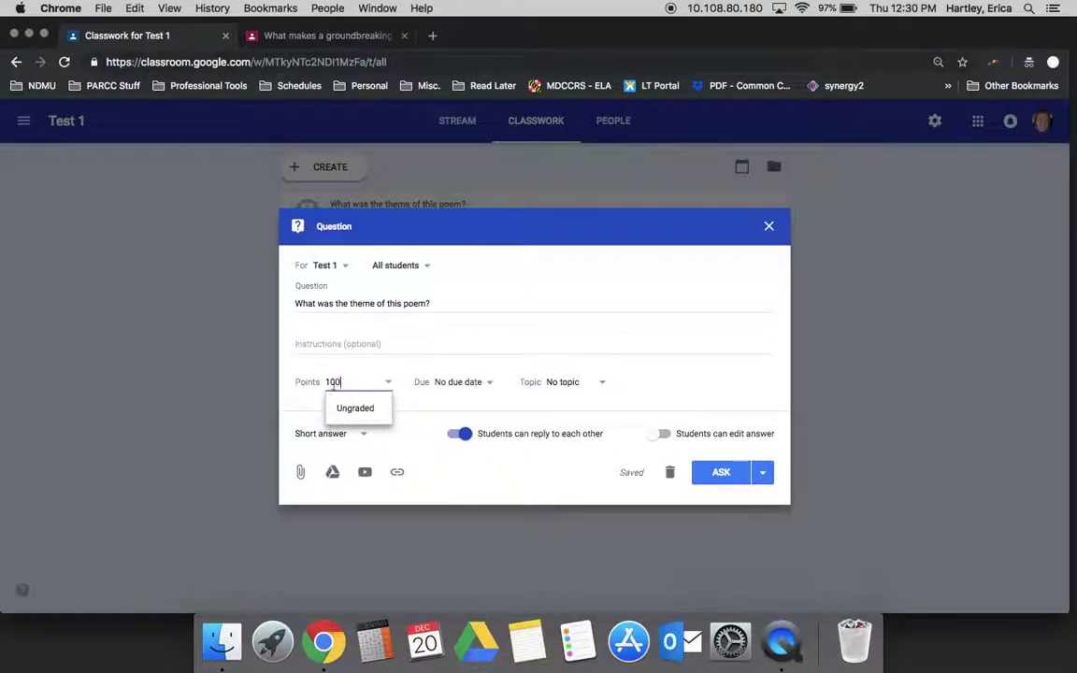
key("super+a")
left_click(347, 408)
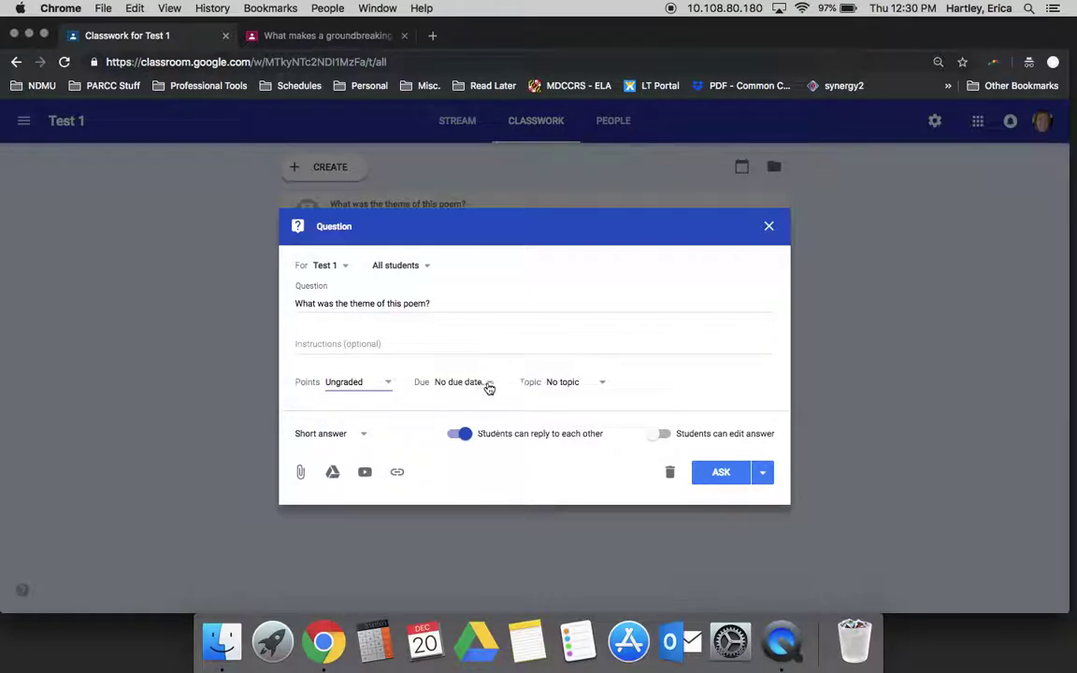
left_click(487, 382)
left_click(620, 361)
left_click(603, 383)
- Create a new topic named 'Poetry' for the question
left_click(591, 405)
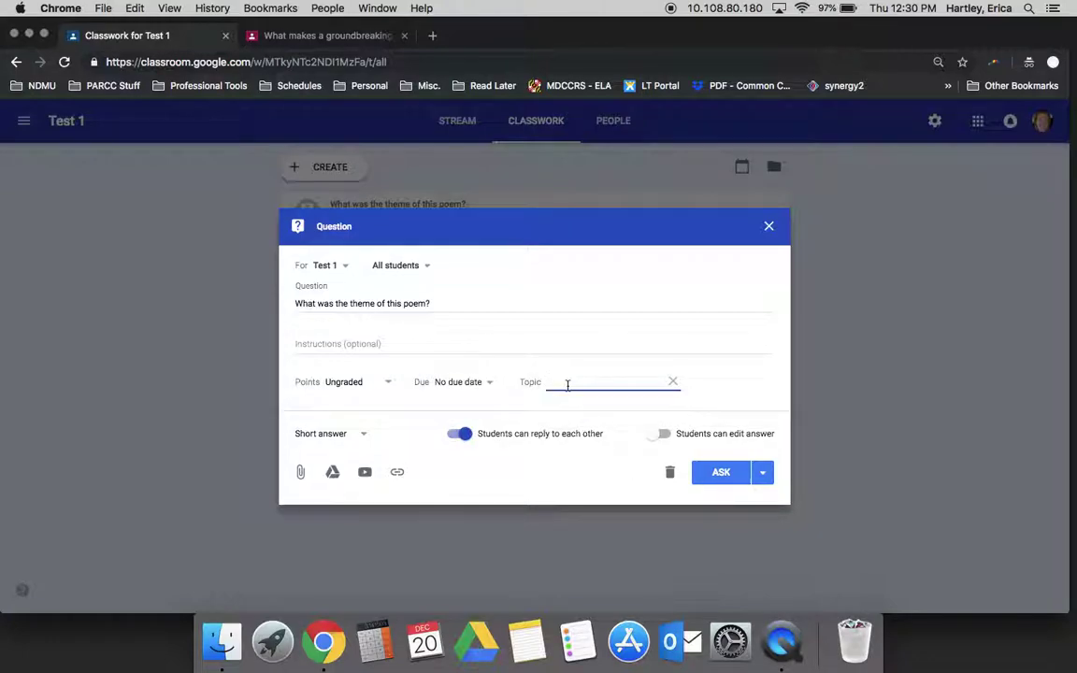
type("Poetry")
key("Return")
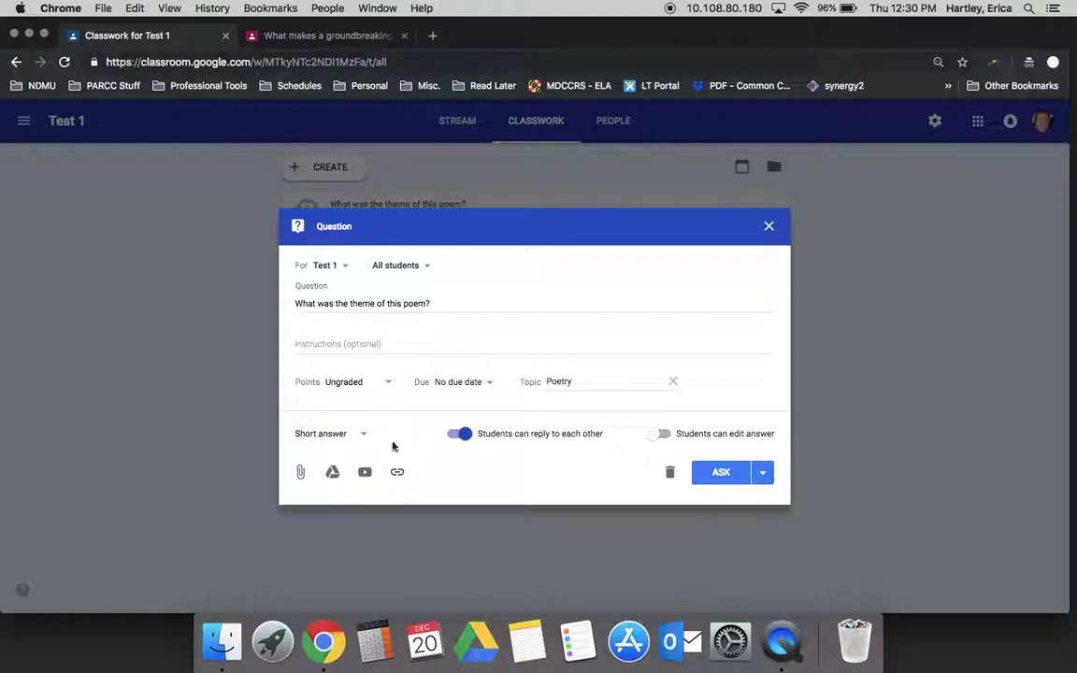
- Change the question type from short answer to Multiple choice
left_click(365, 437)
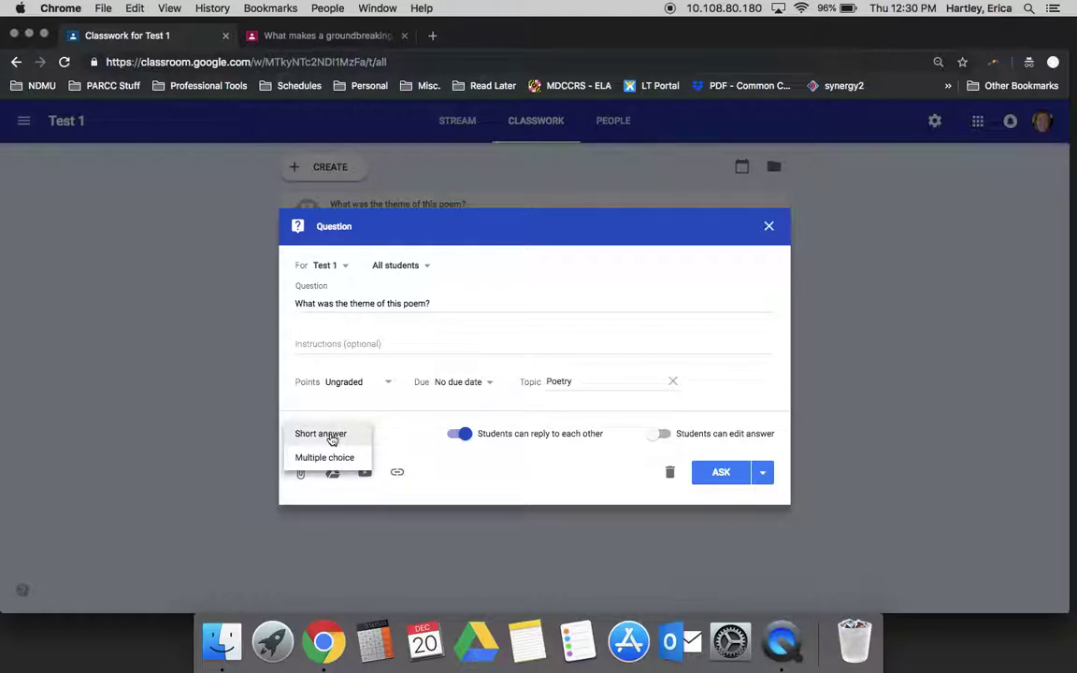
left_click(367, 436)
left_click(367, 437)
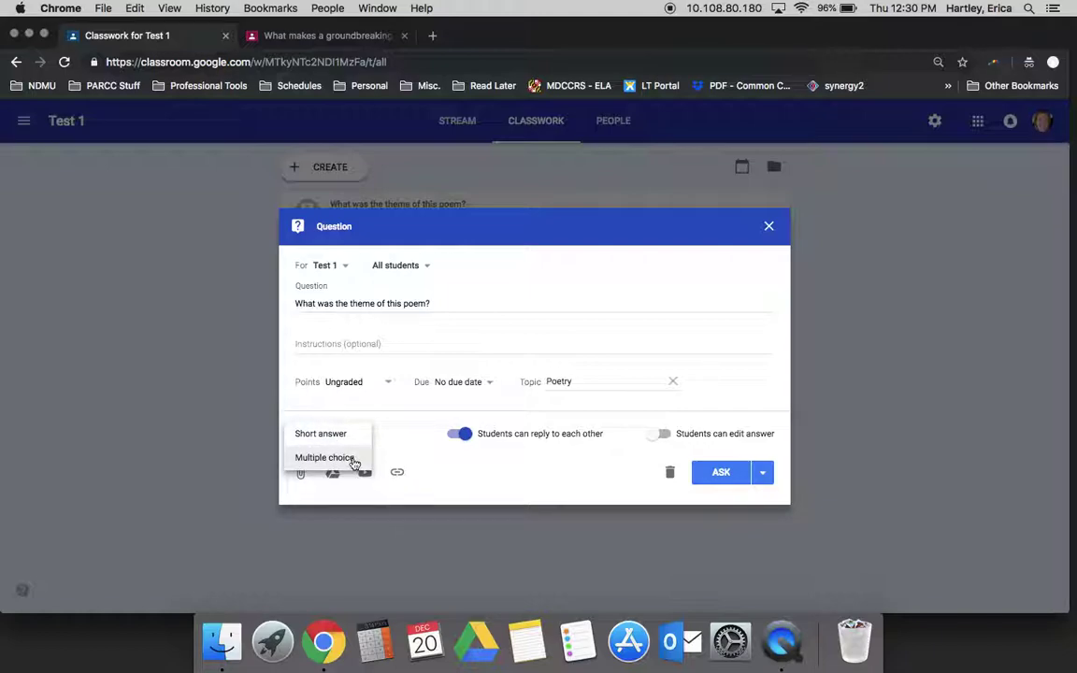
left_click(353, 460)
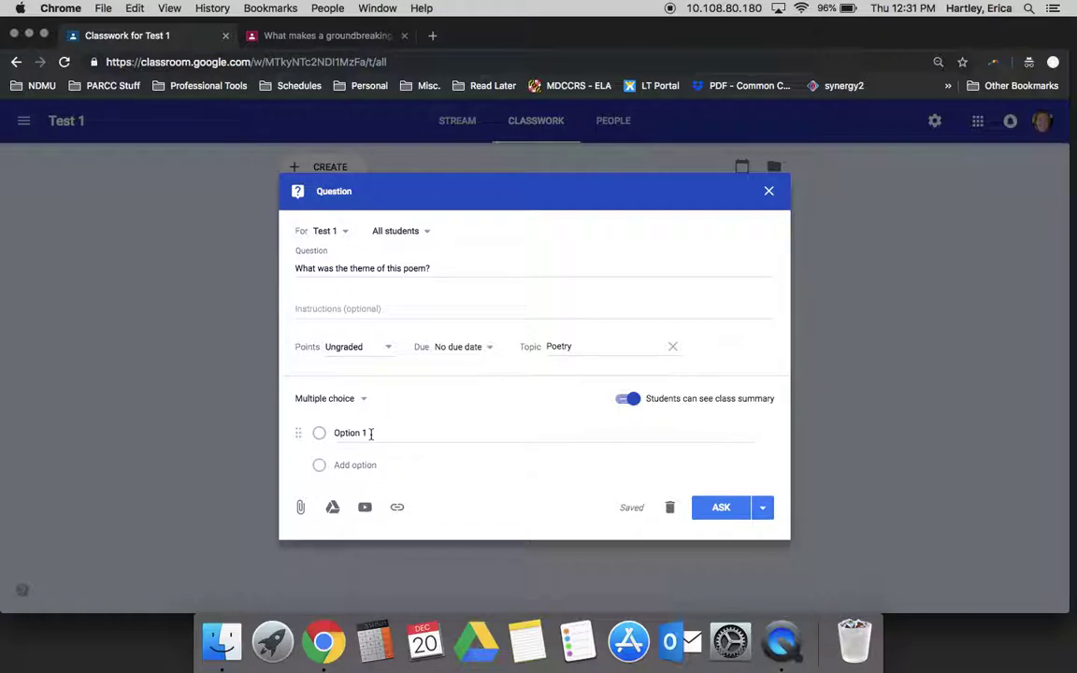
- Add answer choices until Option 1 through Option 8 are listed
left_click(371, 434)
left_click(372, 465)
left_click(374, 484)
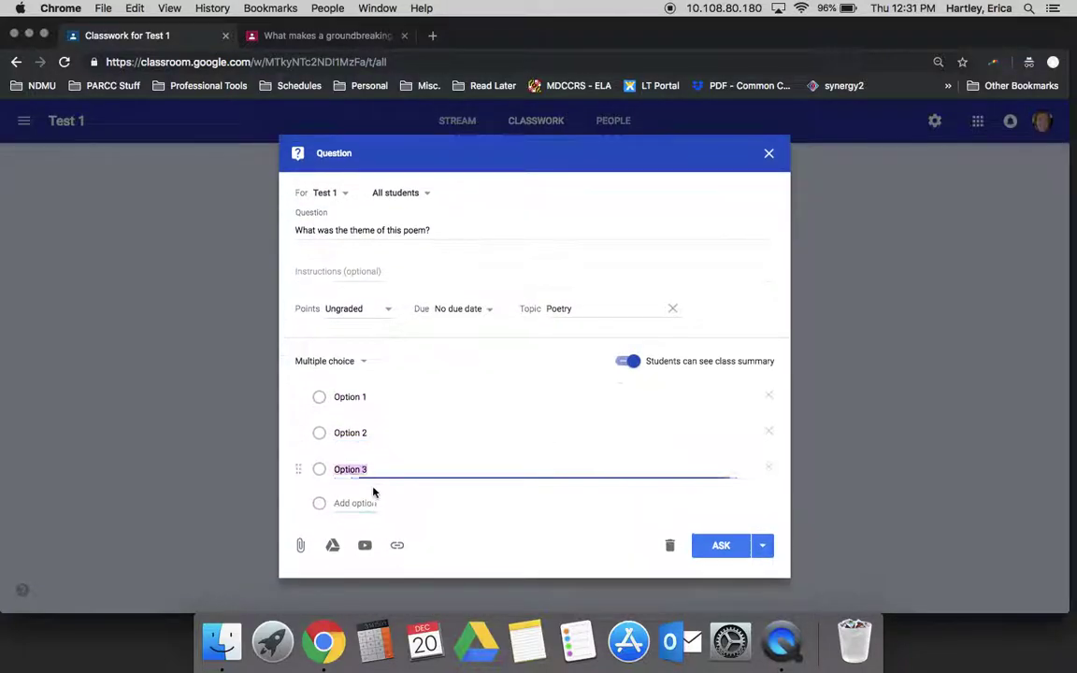
left_click(373, 503)
left_click(375, 527)
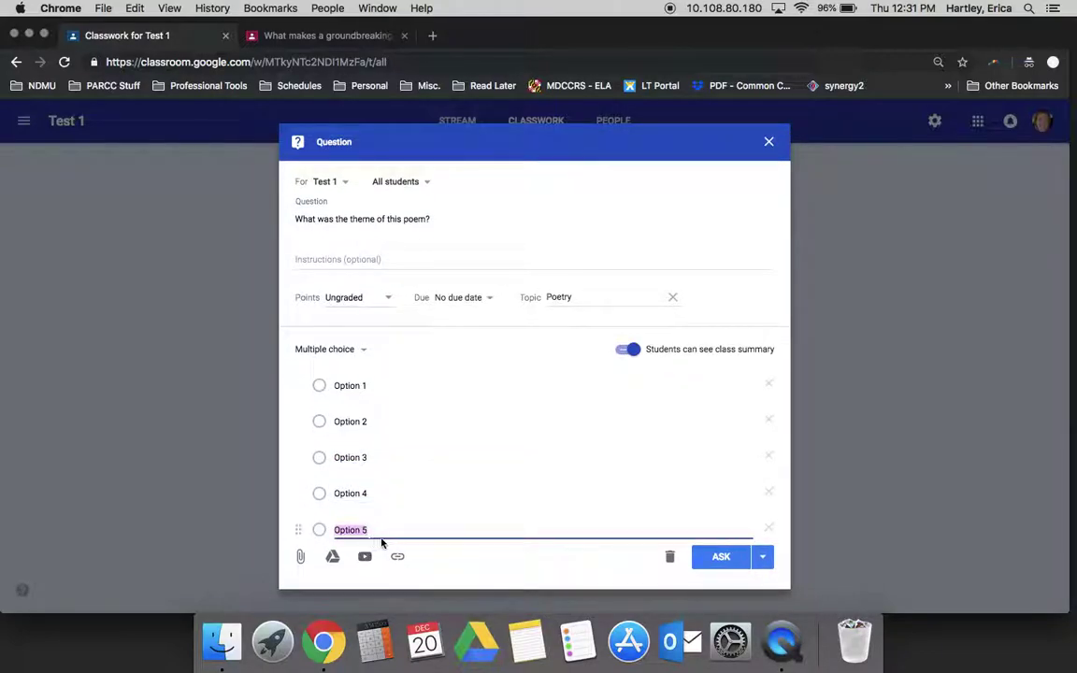
scroll(392, 524, "down", 2)
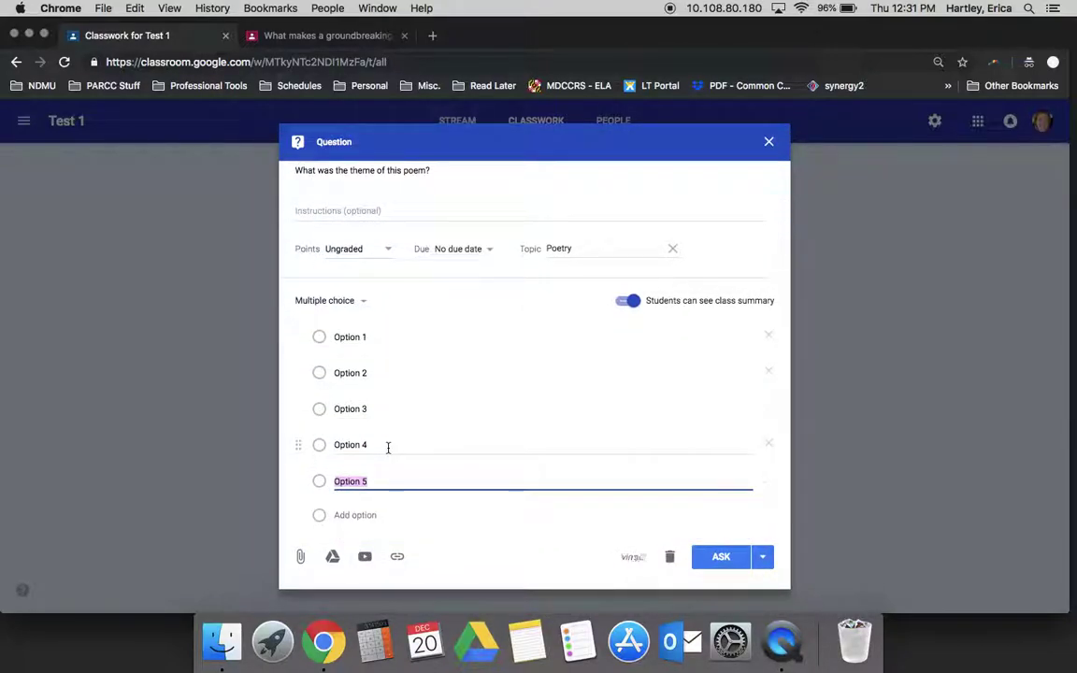
left_click(375, 518)
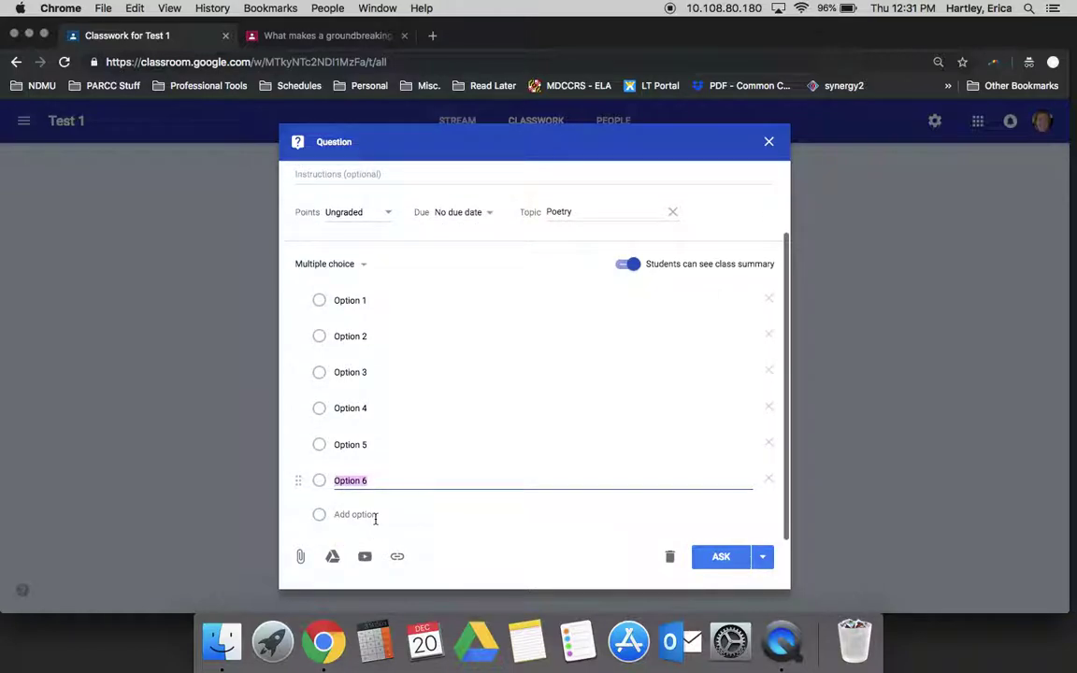
left_click(375, 520)
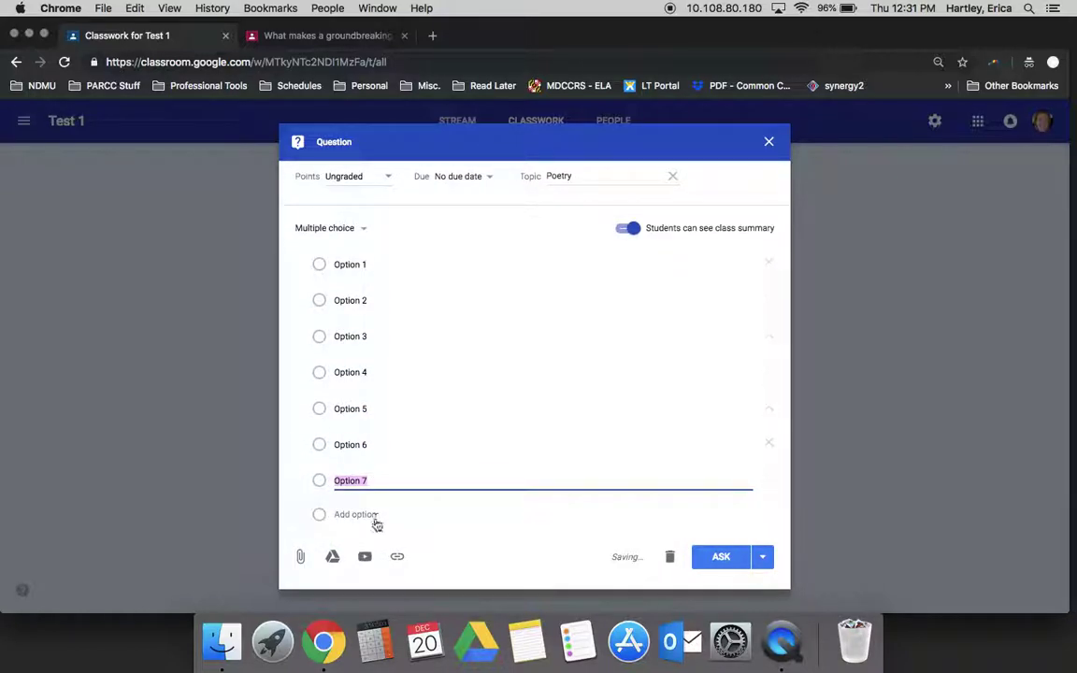
left_click(375, 517)
scroll(378, 421, "up", 5)
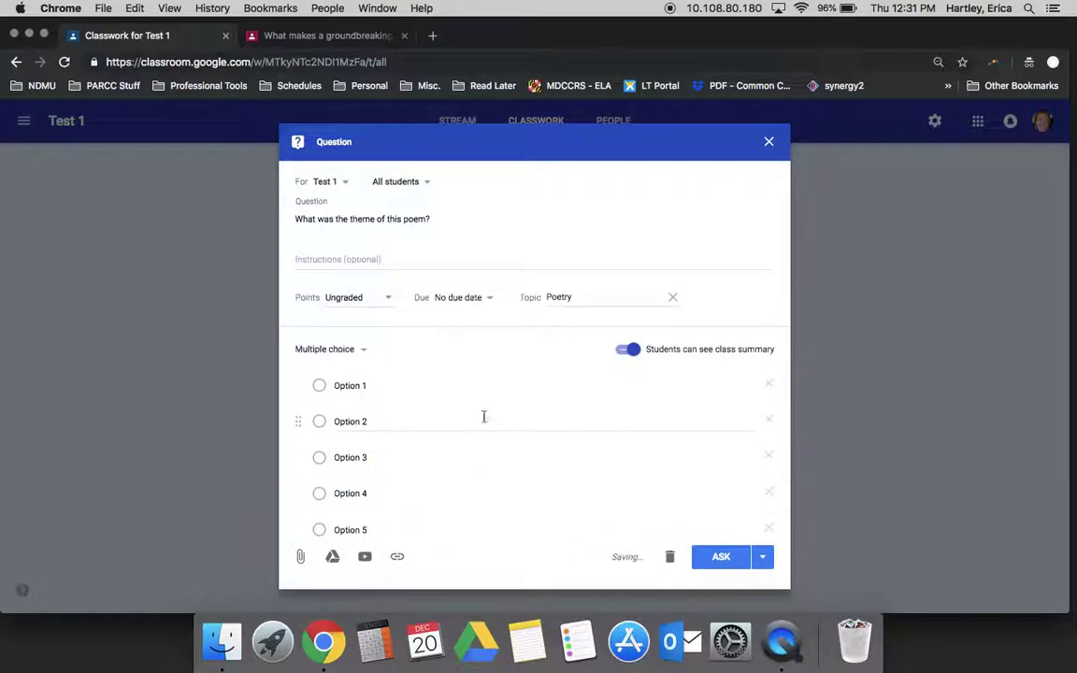
scroll(557, 423, "down", 5)
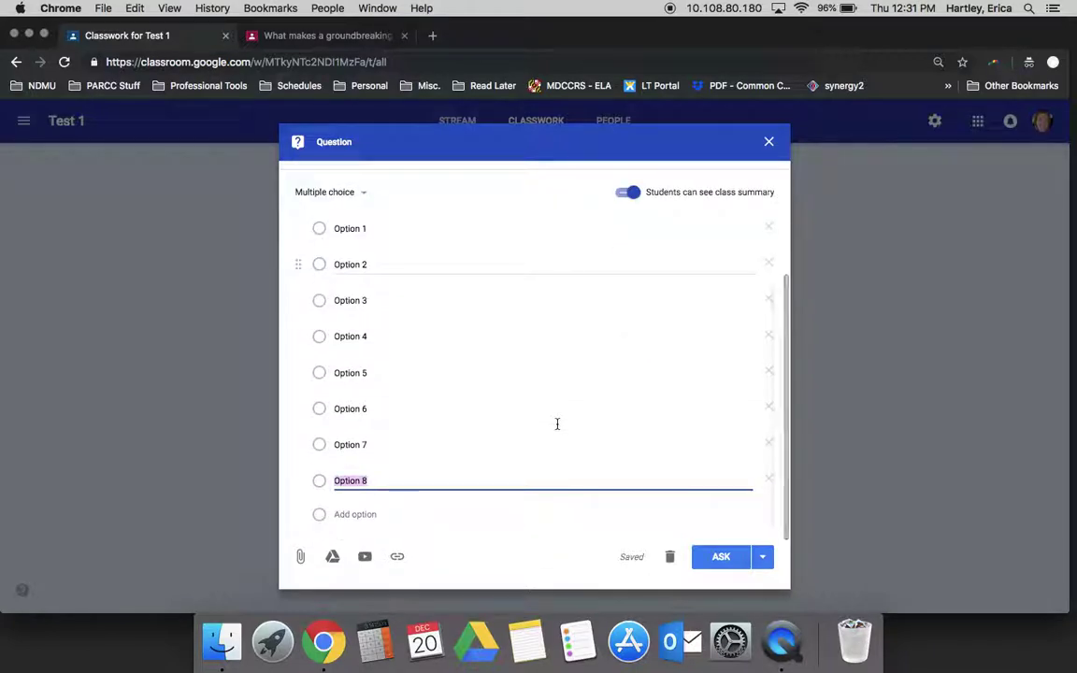
scroll(558, 424, "up", 5)
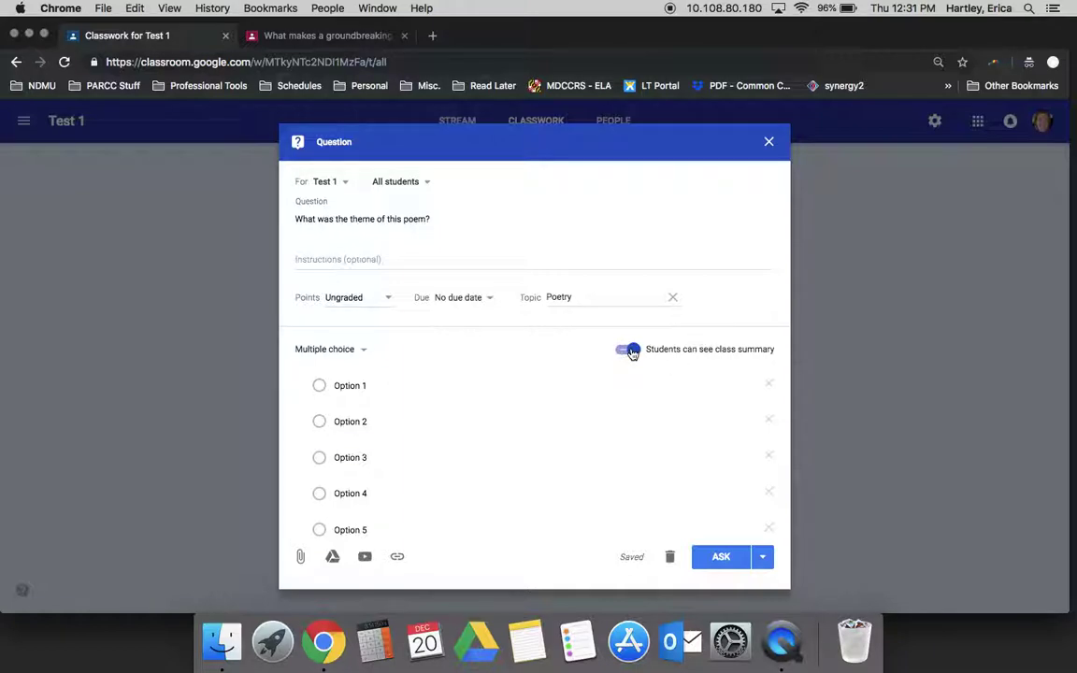
- Switch the question type back to Short answer, removing the eight options
left_click(365, 350)
left_click(346, 327)
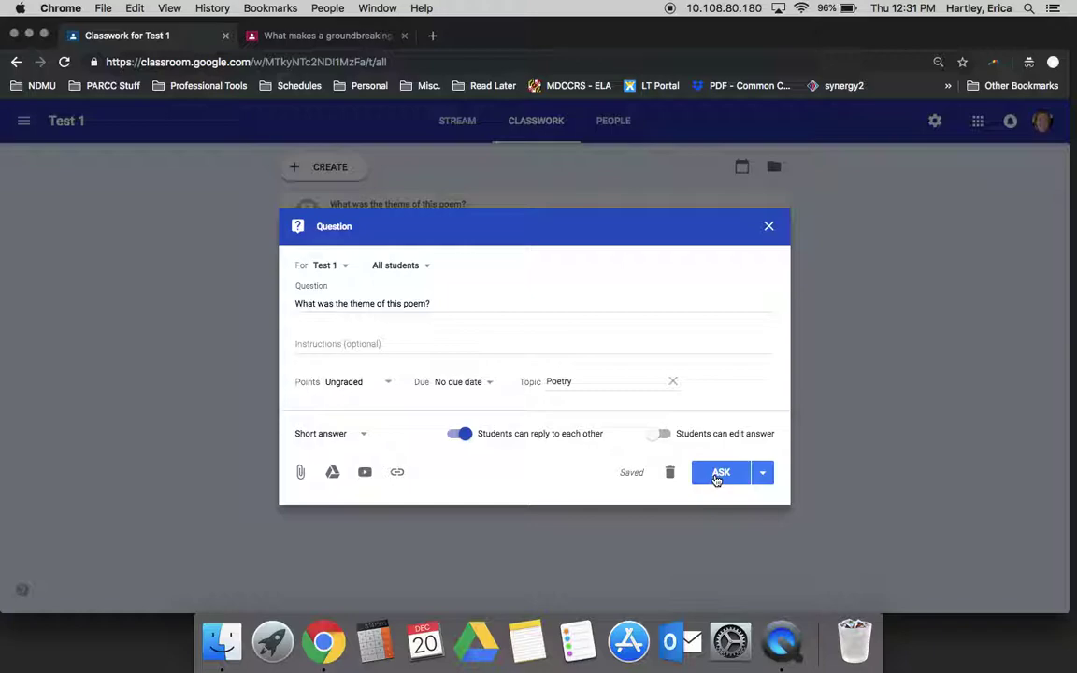
left_click(762, 473)
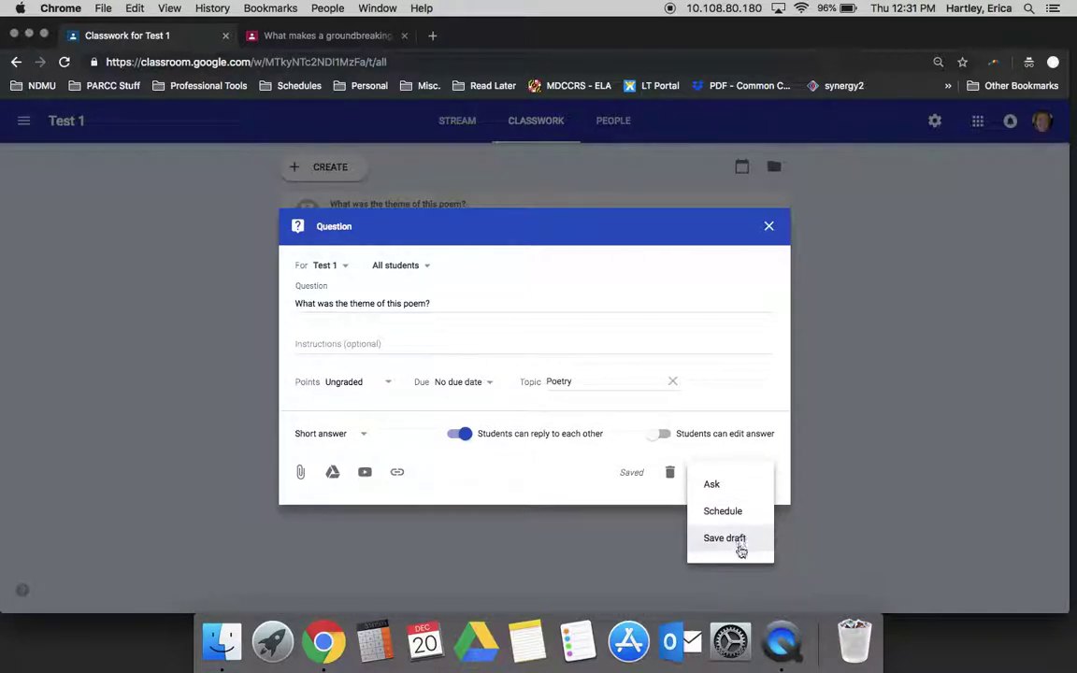
- Keep the current class and All students, then close the question as an unposted draft
left_click(472, 255)
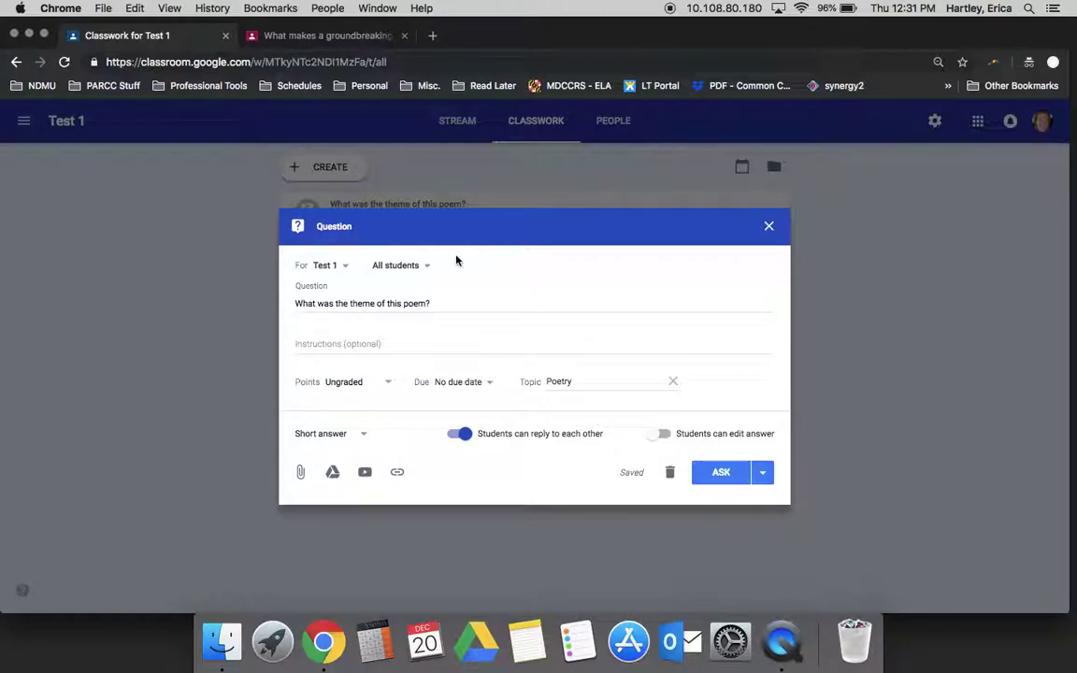
left_click(344, 266)
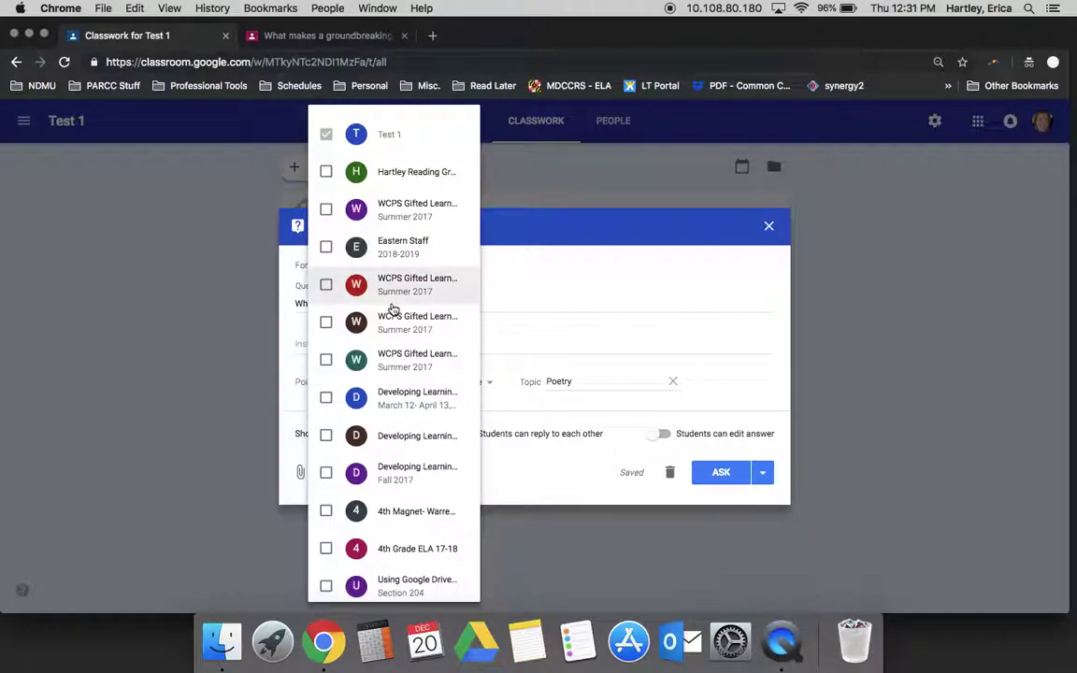
key("Escape")
left_click(429, 267)
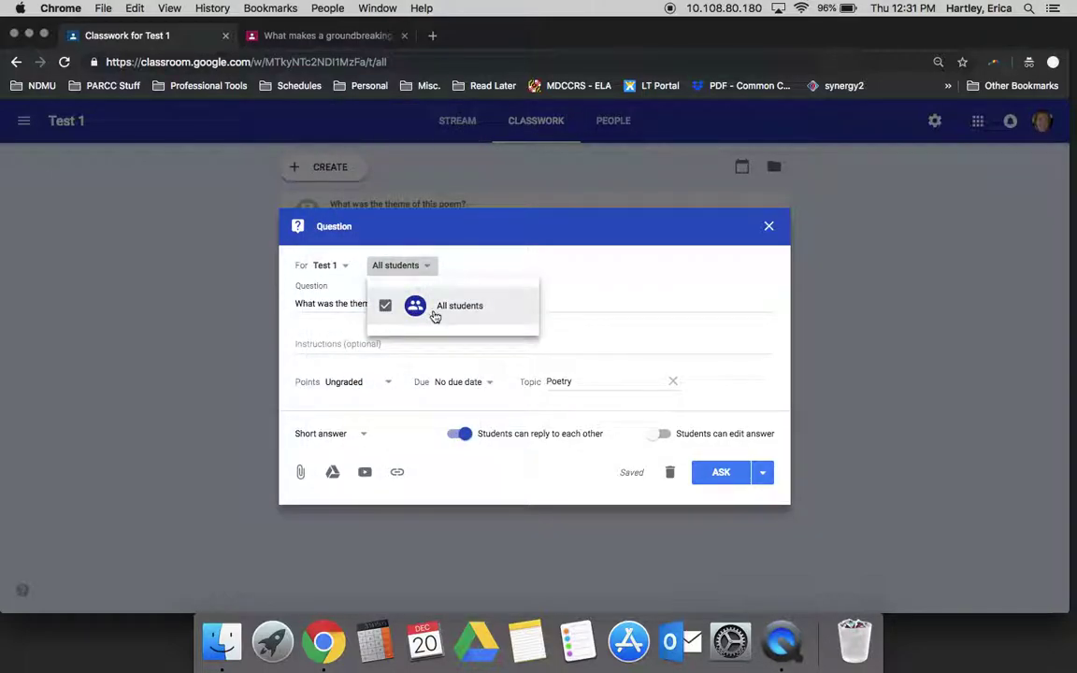
left_click(596, 283)
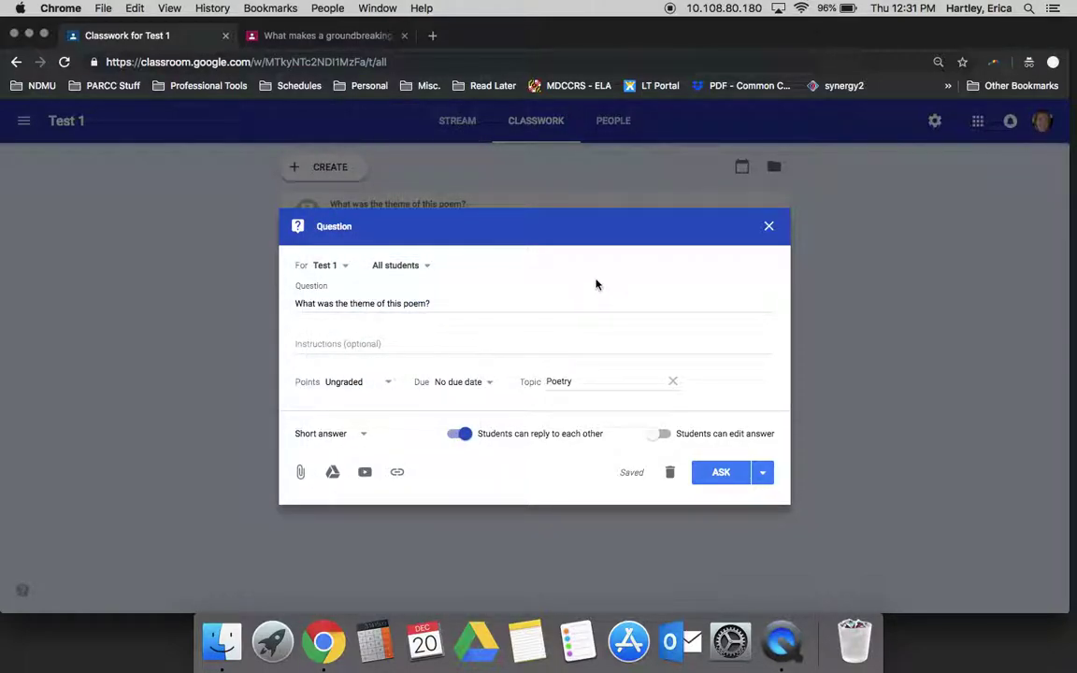
left_click(770, 229)
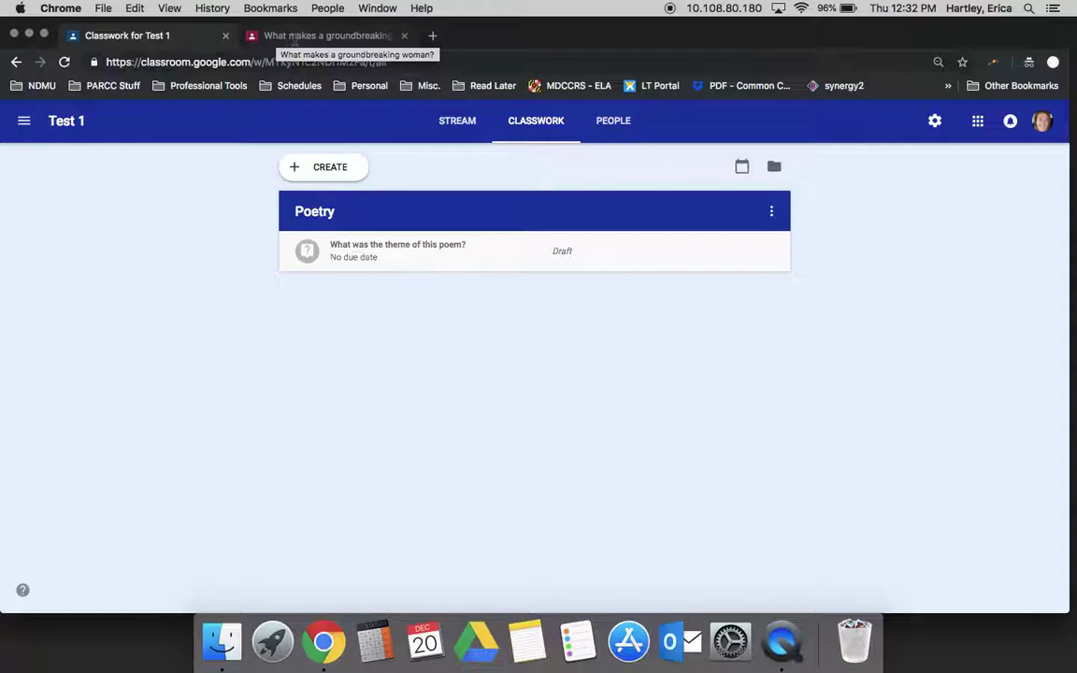
- Browse the 4th Grade ELA 17-18 groundbreaking-woman answers, expanding the first answer's 4 replies
left_click(294, 37)
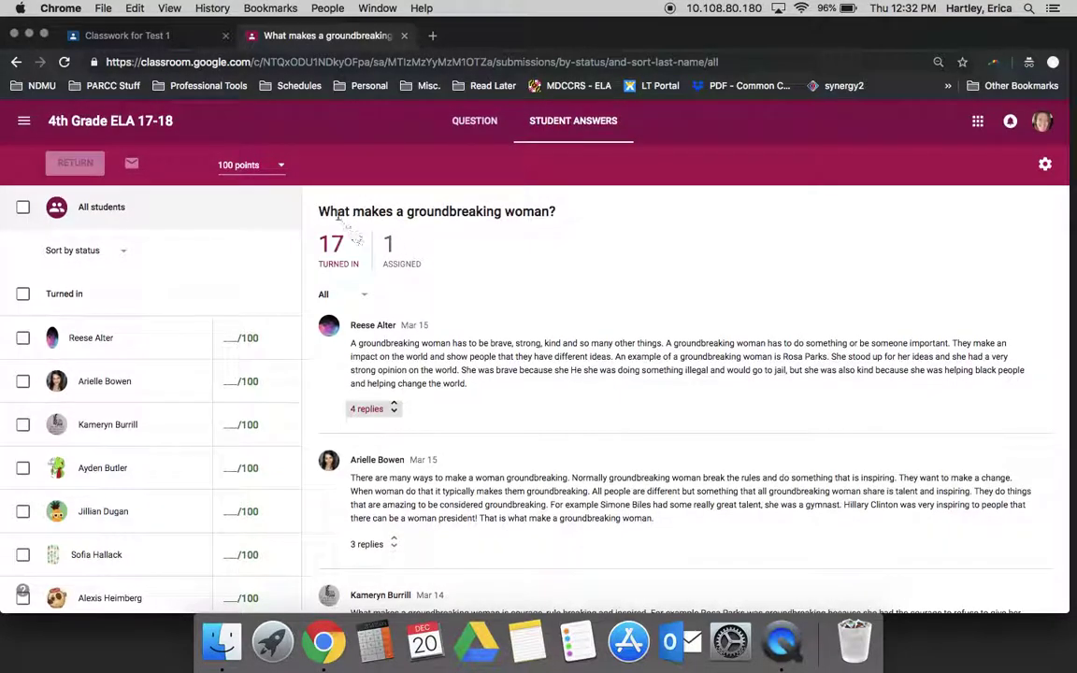
scroll(449, 318, "down", 1)
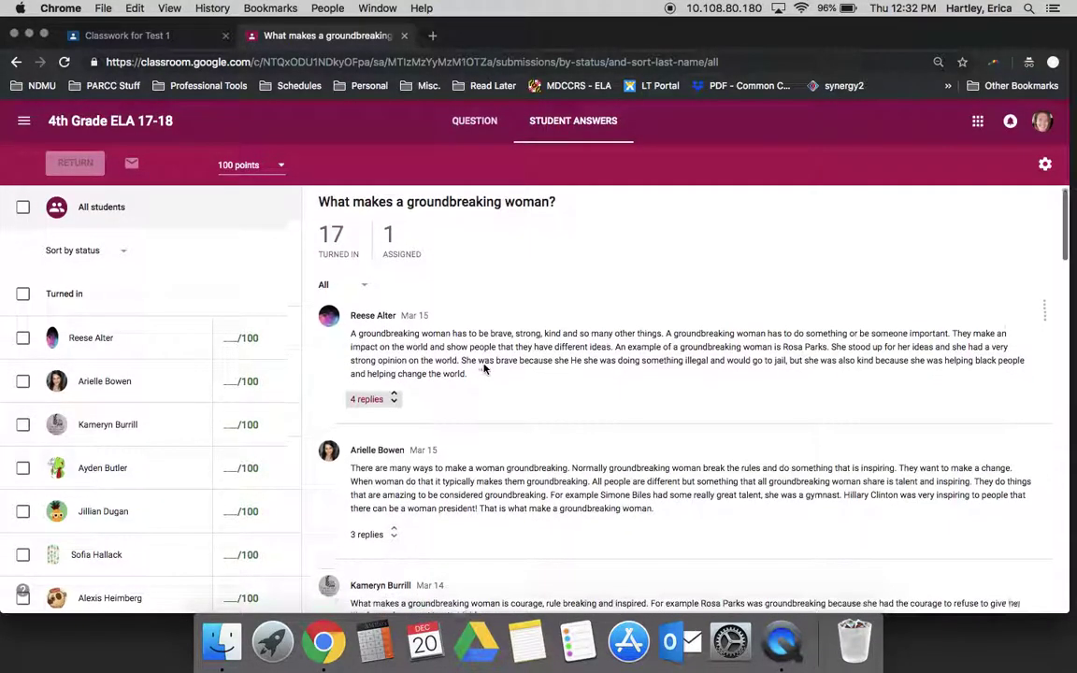
scroll(468, 416, "down", 5)
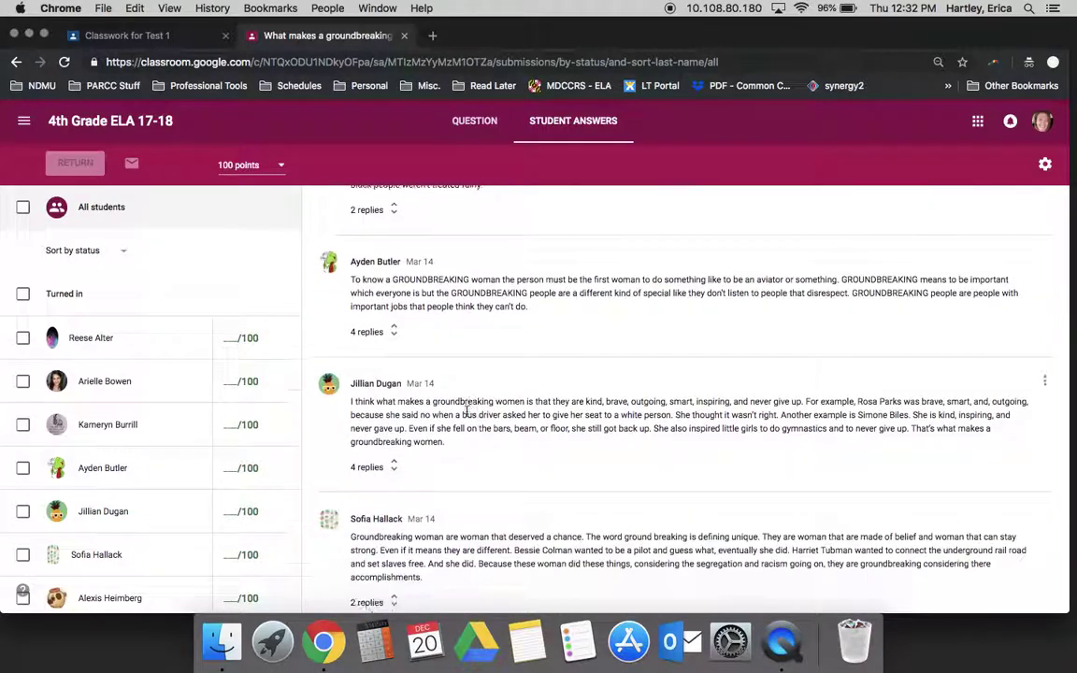
scroll(460, 445, "up", 5)
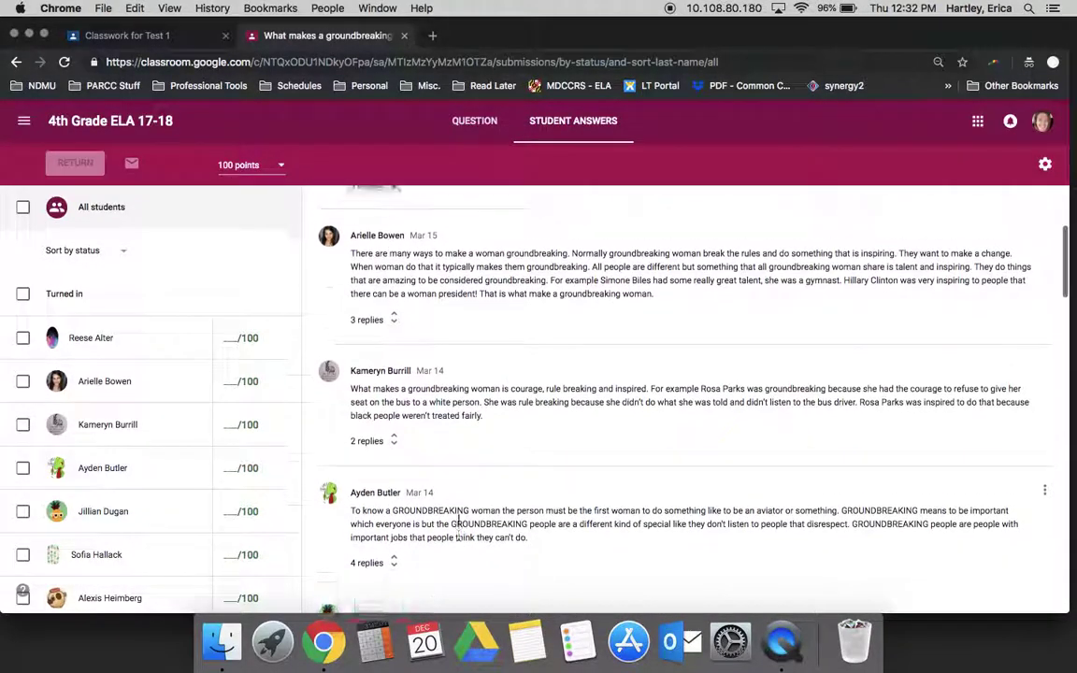
left_click(363, 318)
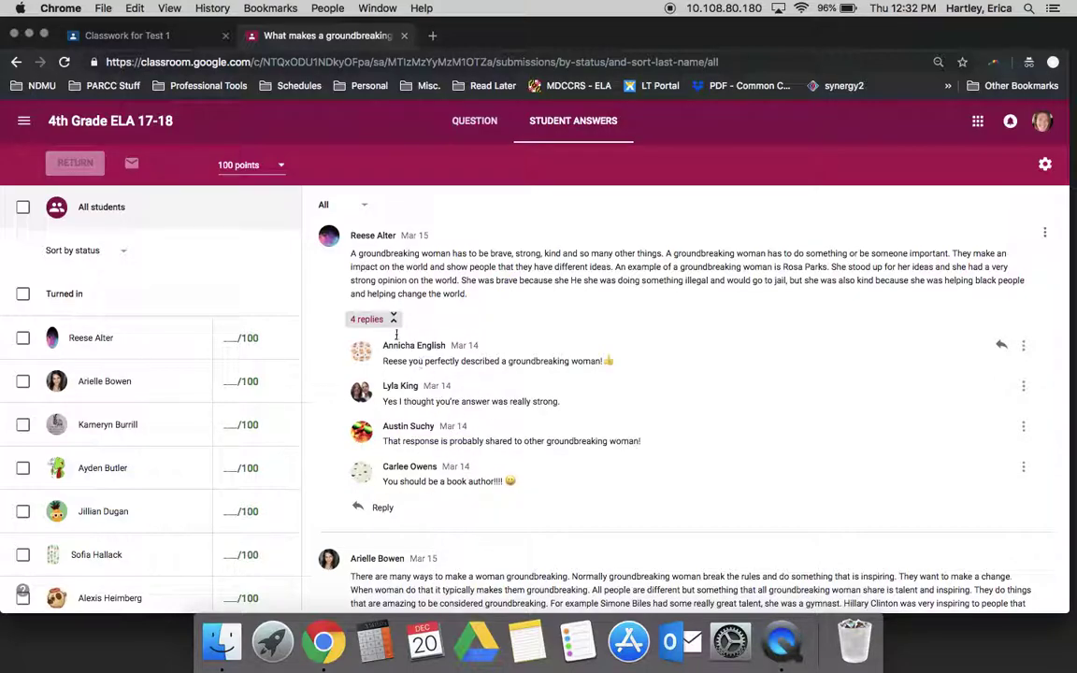
left_click(394, 320)
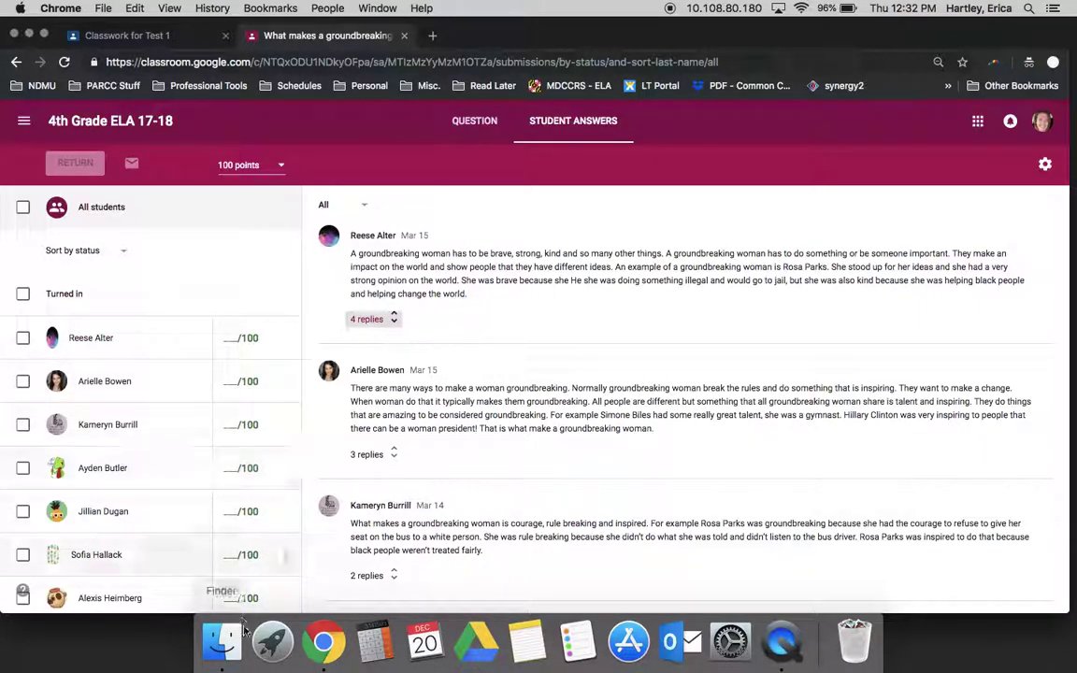
scroll(245, 537, "down", 2)
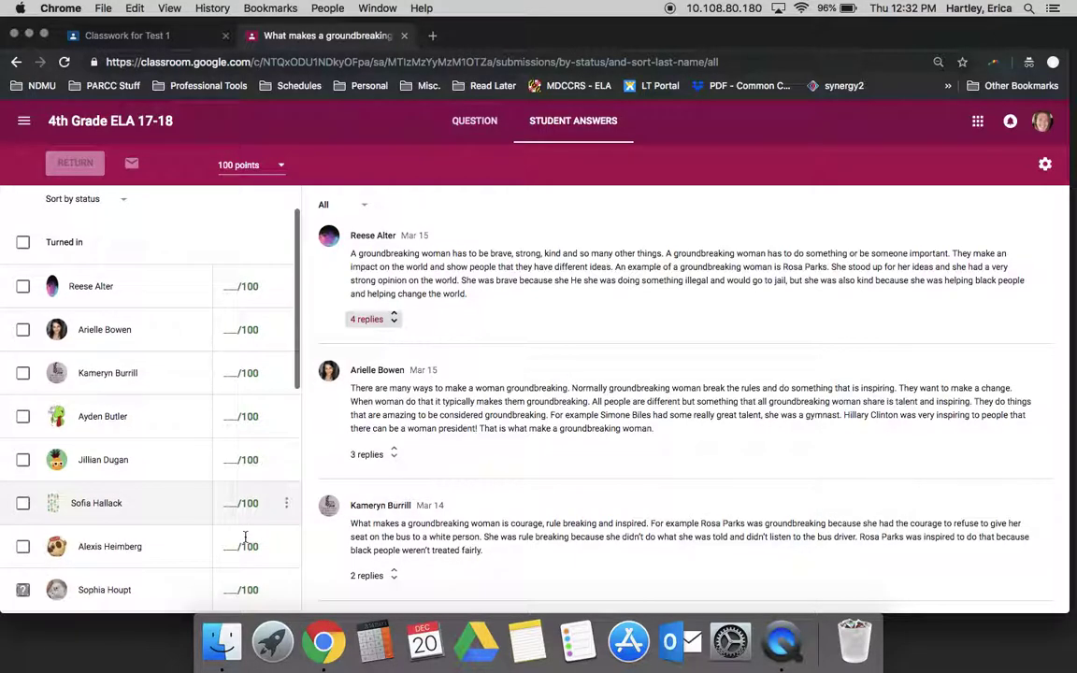
scroll(245, 537, "up", 2)
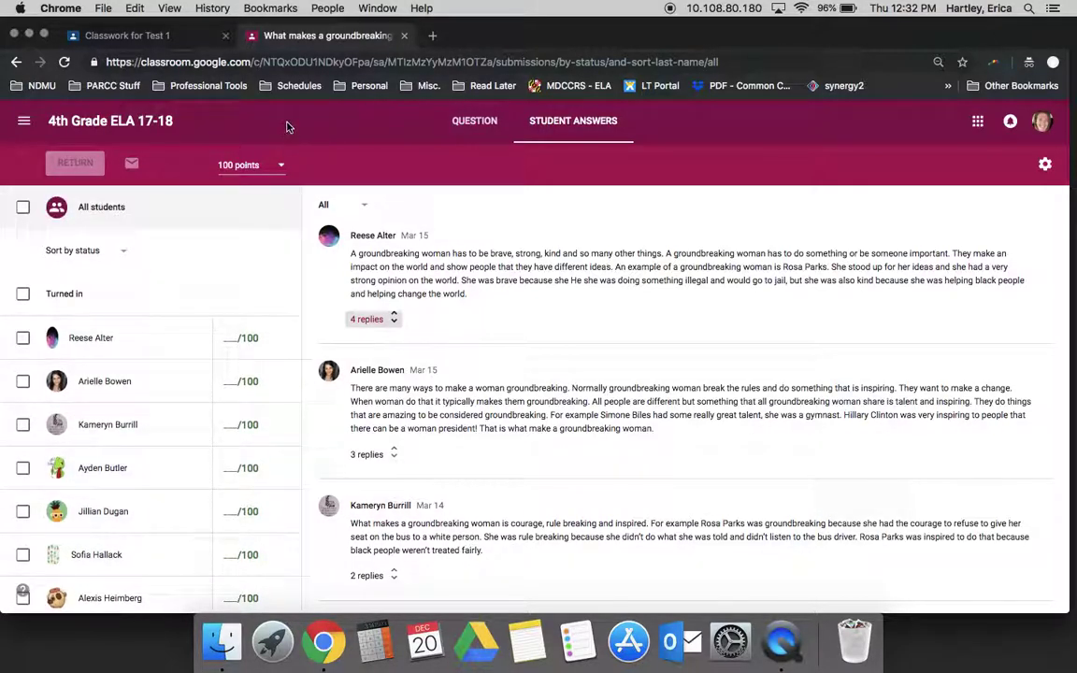